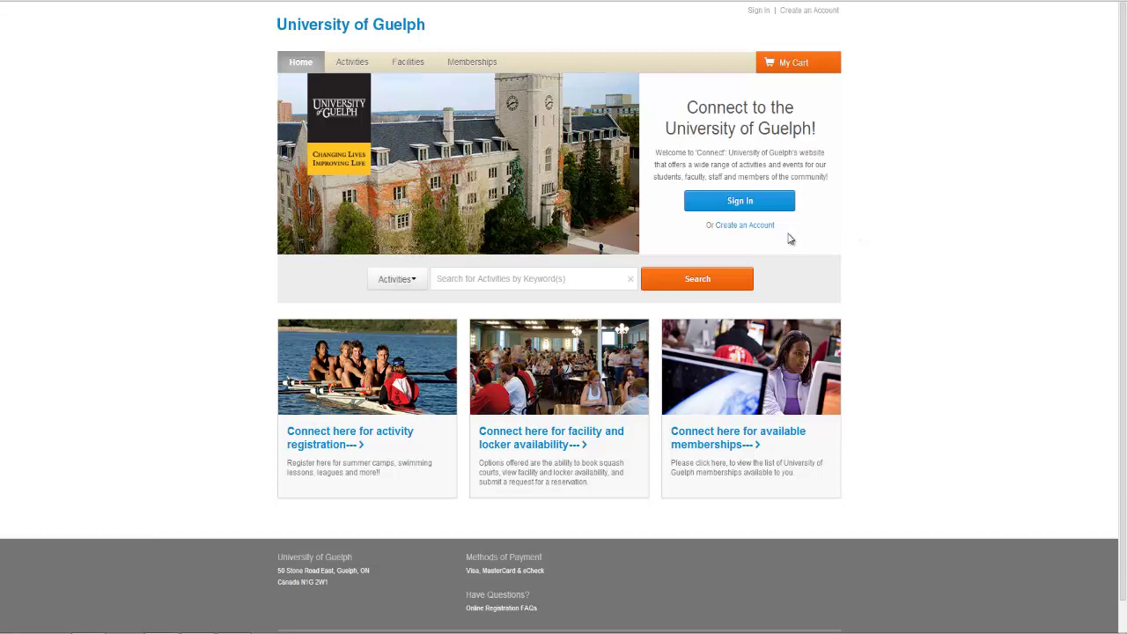
# Step: Start a new account from the home page's 'Create an Account' link
pyautogui.click(744, 225)
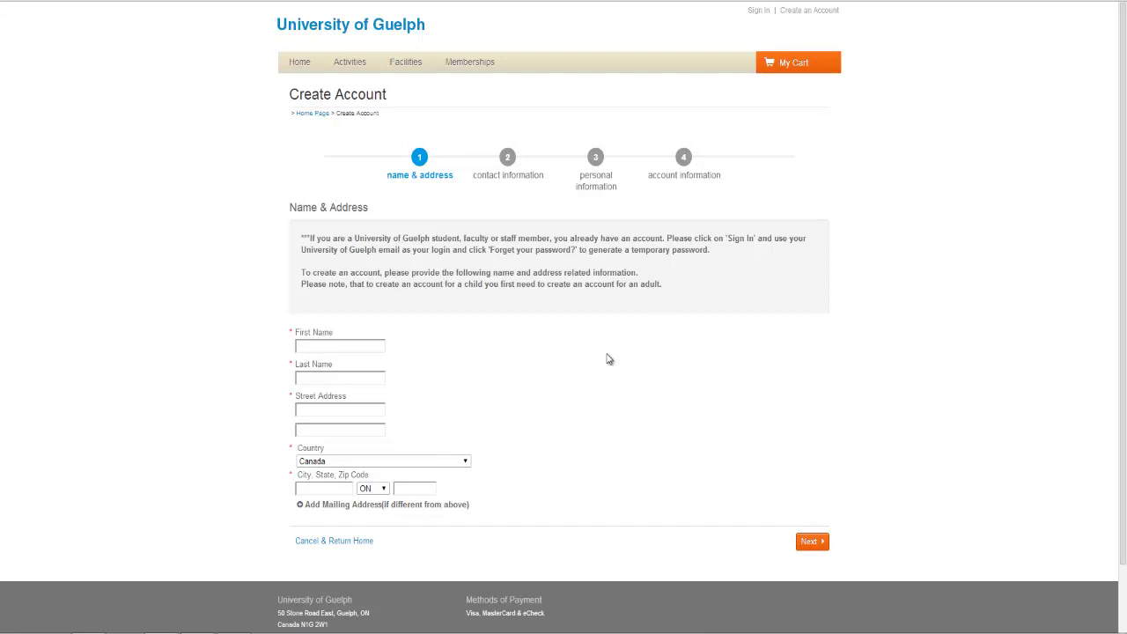
# Step: Enter the account holder's name as John Smith
pyautogui.click(356, 346)
pyautogui.write('John')
pyautogui.press('Tab')
pyautogui.write('Sm')
pyautogui.write('ith')
# Step: Enter the address 50 Stone Rd, Guelph, postal code N1G2W1
pyautogui.press('Tab')
pyautogui.write('50 Stone ')
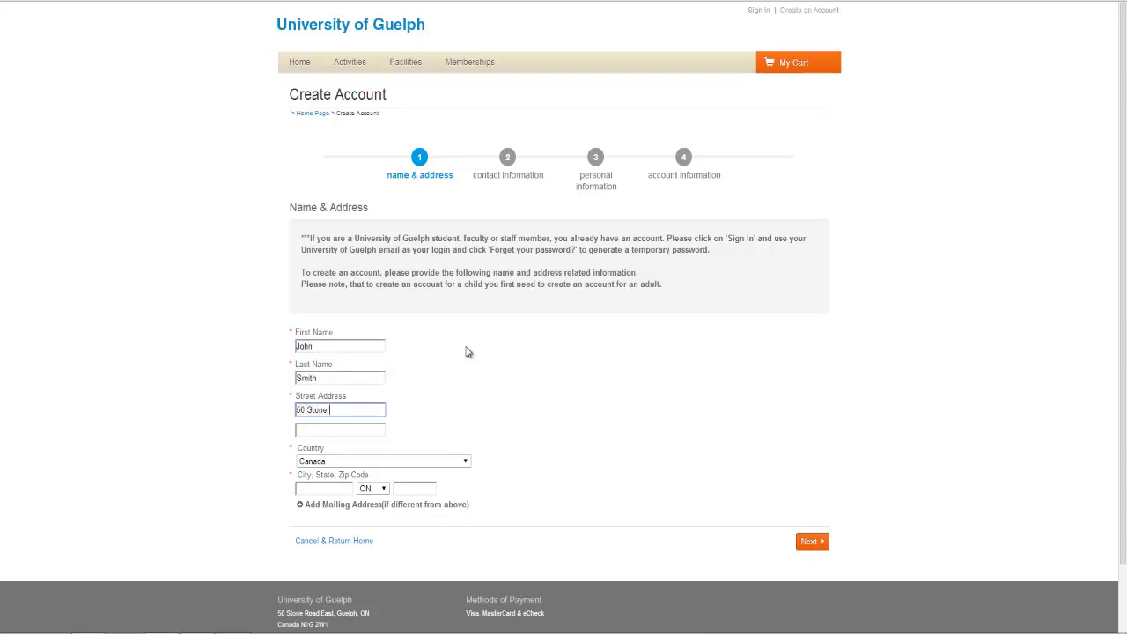
pyautogui.write('Rd')
pyautogui.click(332, 488)
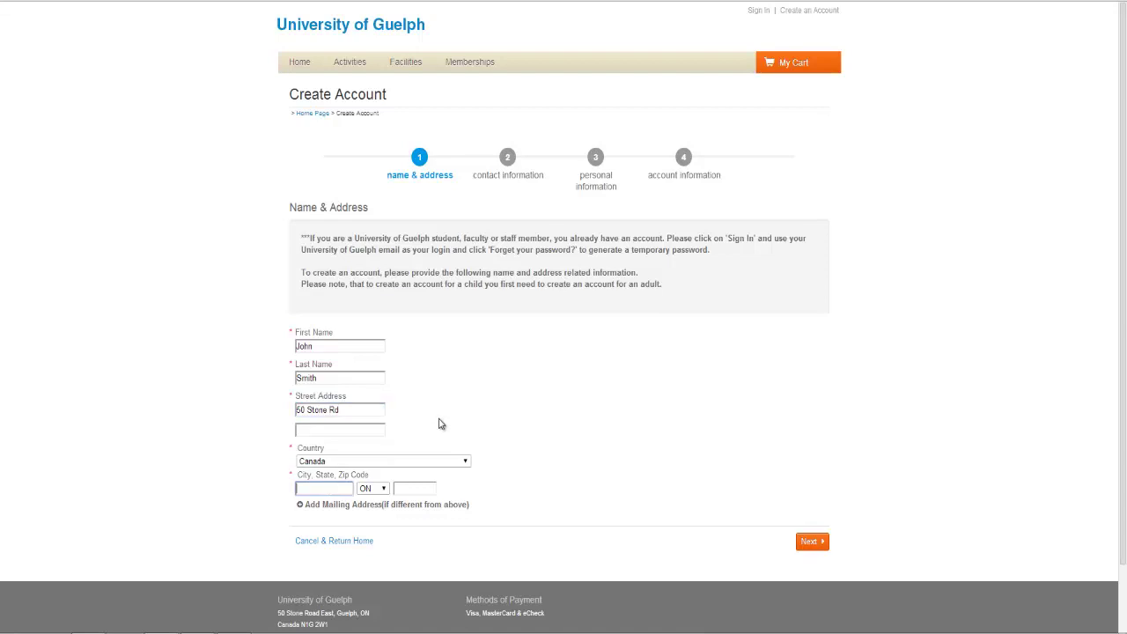
pyautogui.write('Guelph')
pyautogui.press('Tab')
pyautogui.press('Tab')
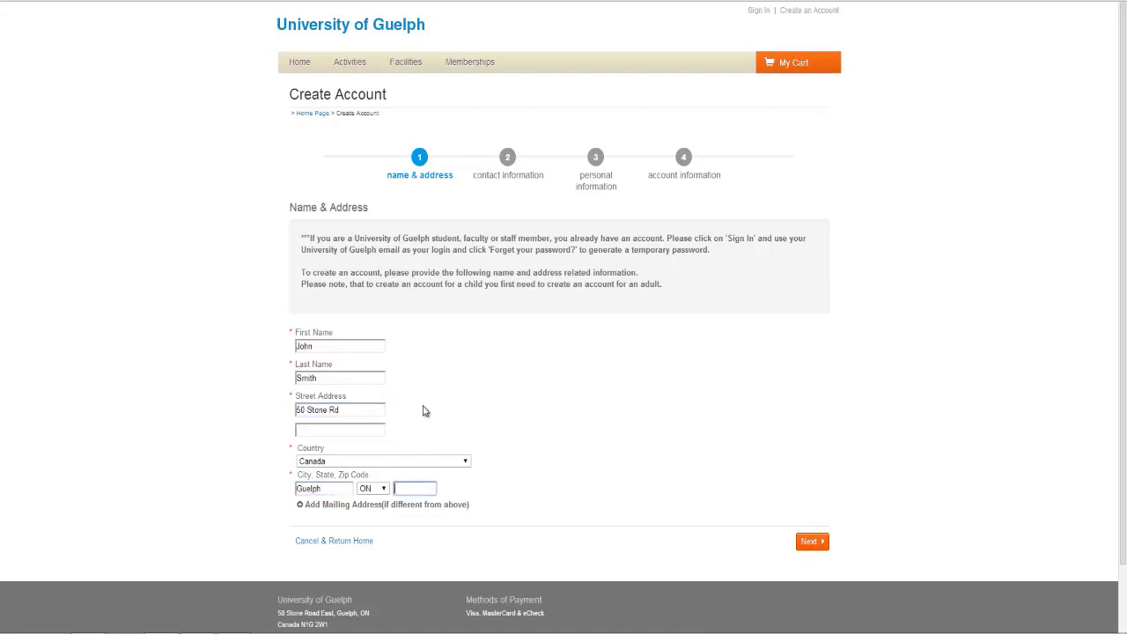
pyautogui.write('N1G')
pyautogui.write('2W1')
pyautogui.click(329, 507)
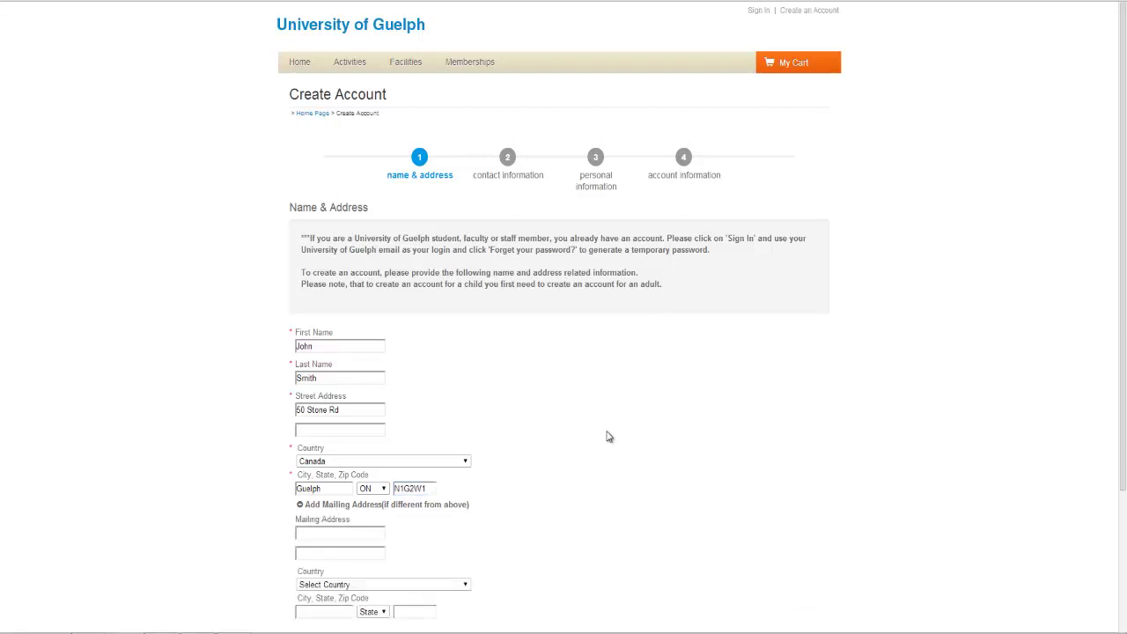
pyautogui.scroll(-3, 608, 436)
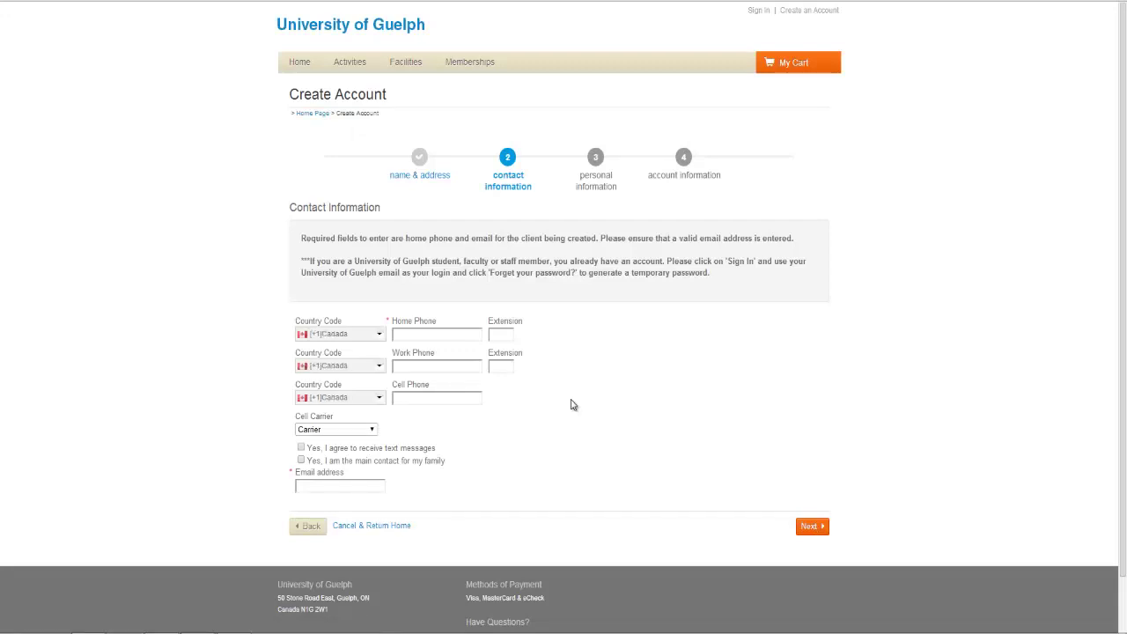
pyautogui.click(438, 335)
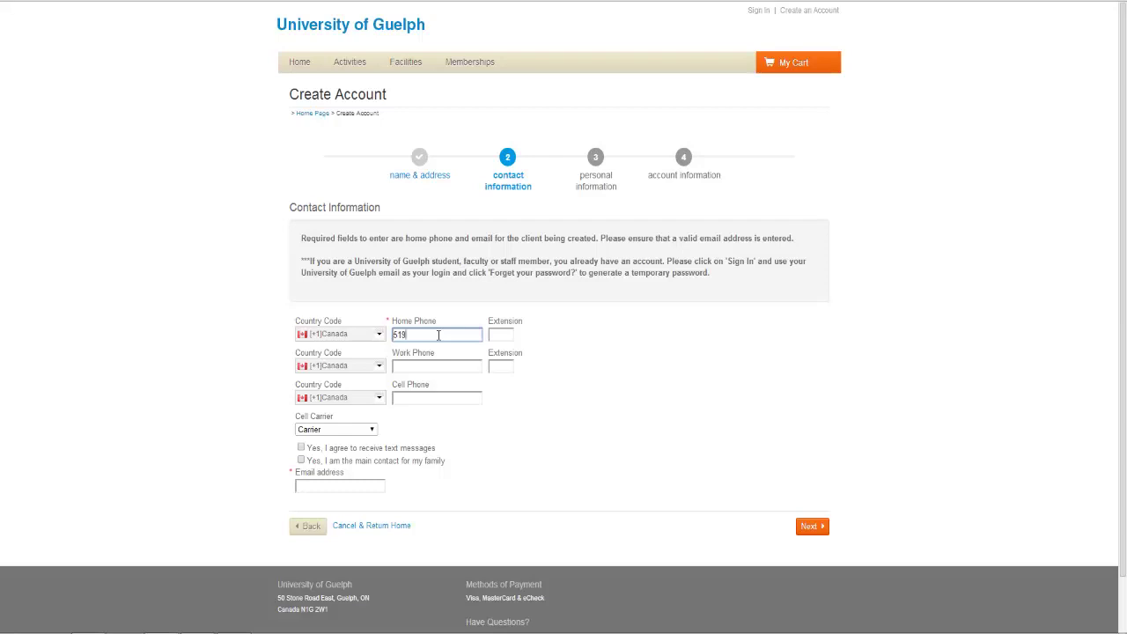
pyautogui.click(349, 486)
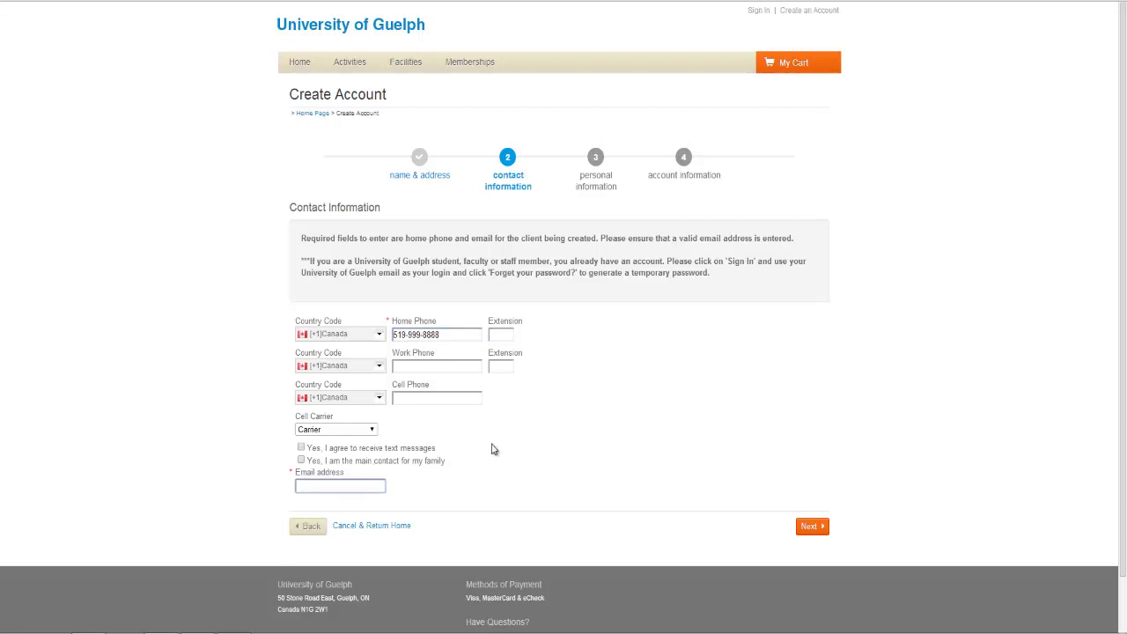
pyautogui.click(301, 460)
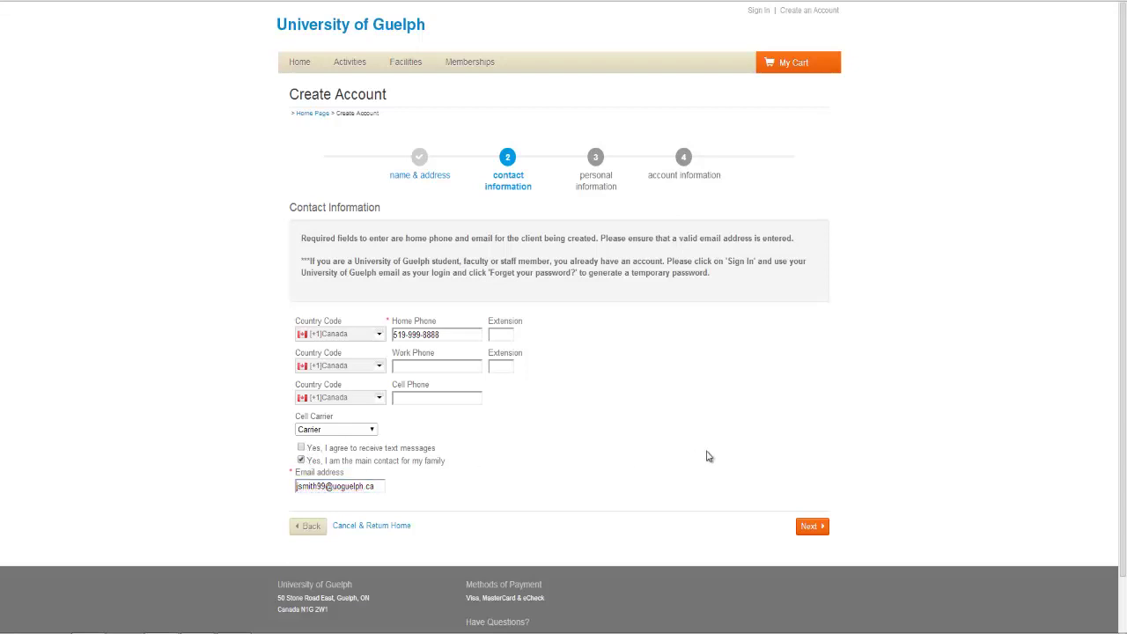
pyautogui.click(818, 530)
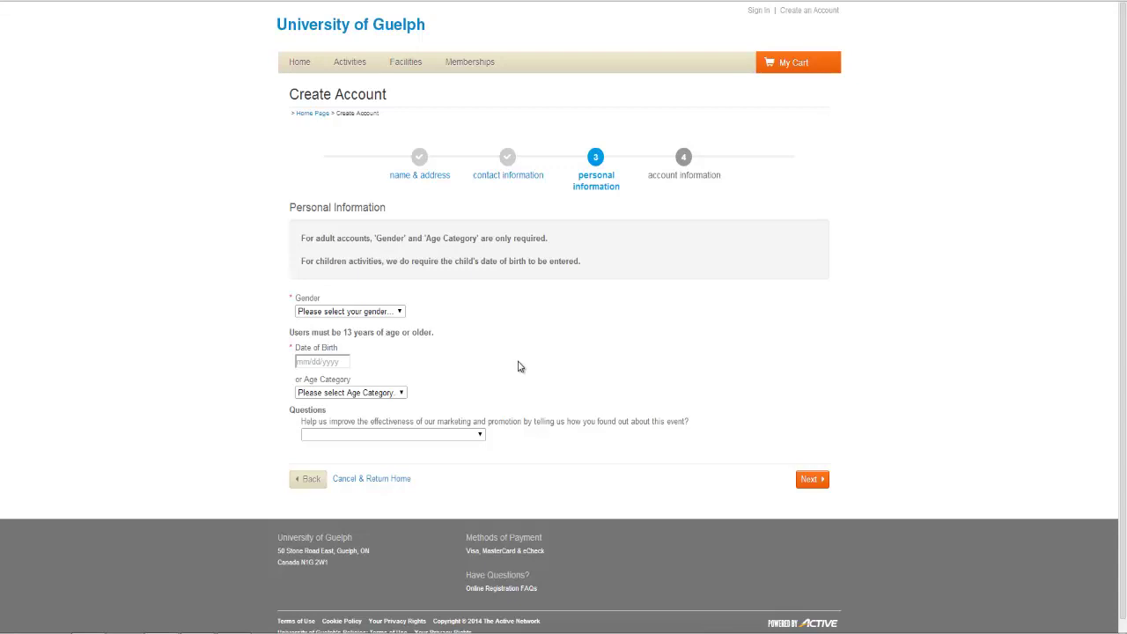
# Step: Set gender to Male and age category to Adult (18+)
pyautogui.click(401, 313)
pyautogui.click(392, 333)
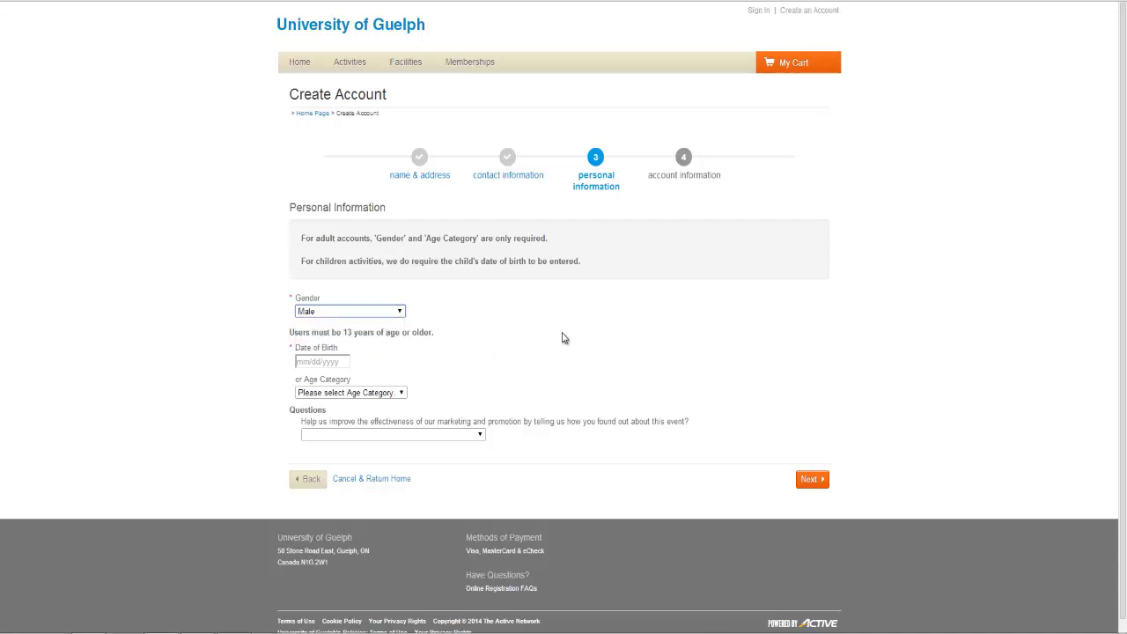
pyautogui.click(401, 394)
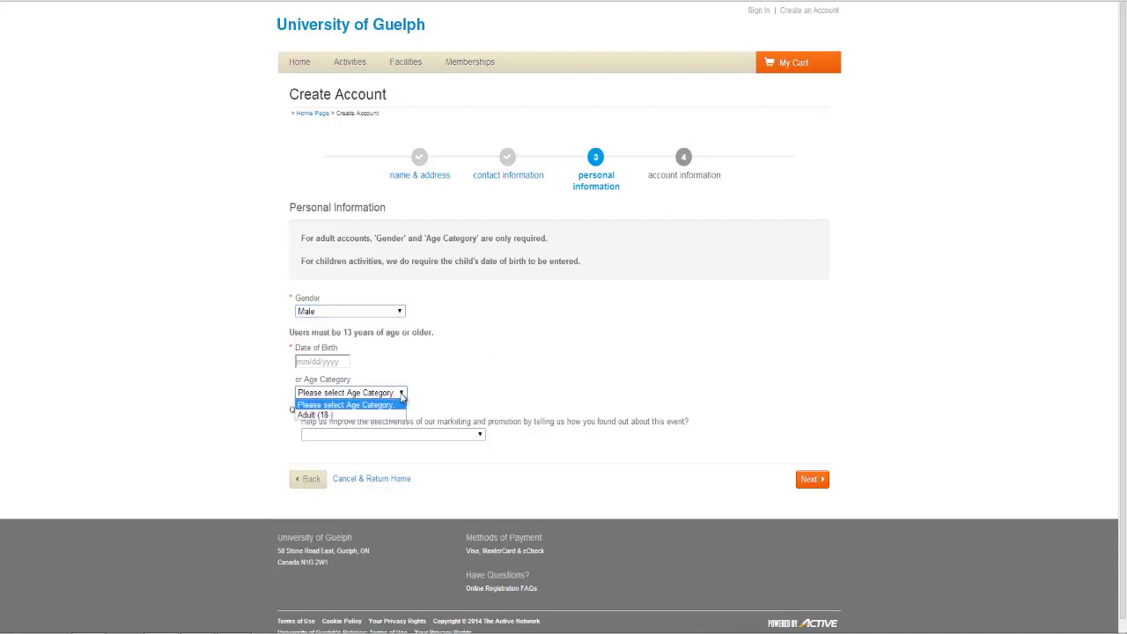
pyautogui.click(398, 415)
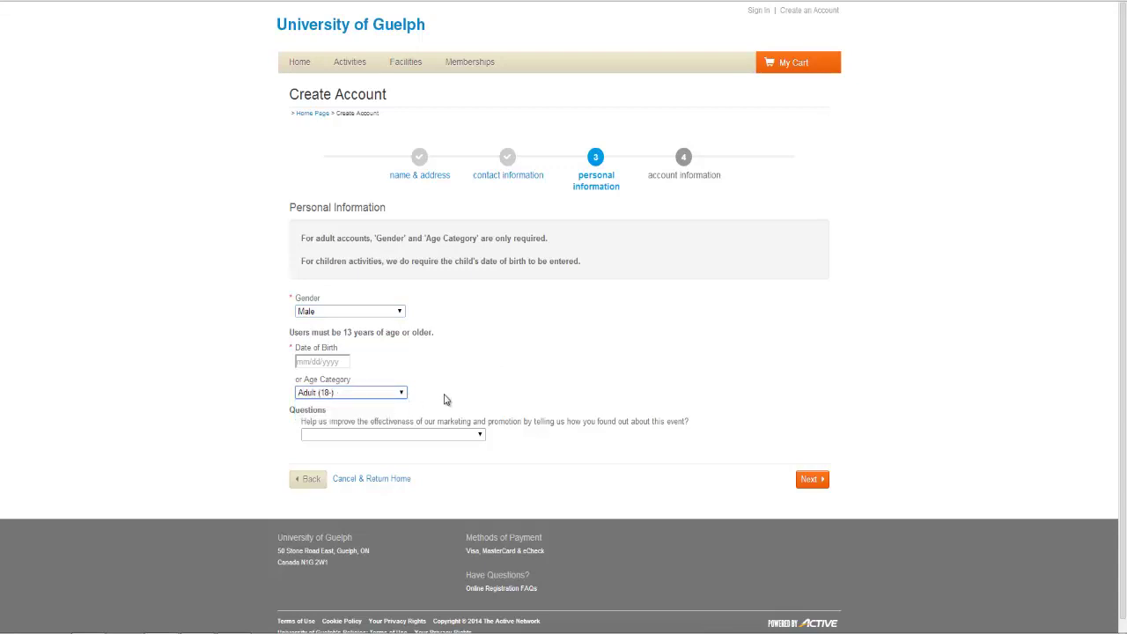
# Step: Leave the how-did-you-hear question unanswered and continue to account setup
pyautogui.click(341, 361)
pyautogui.click(489, 369)
pyautogui.click(484, 438)
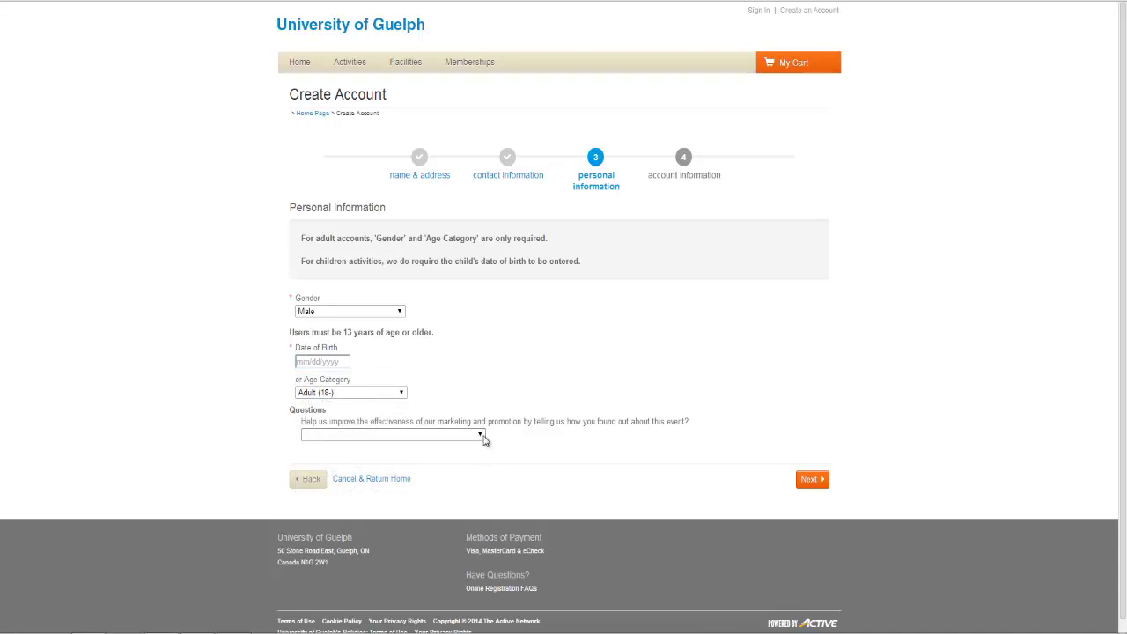
pyautogui.click(483, 438)
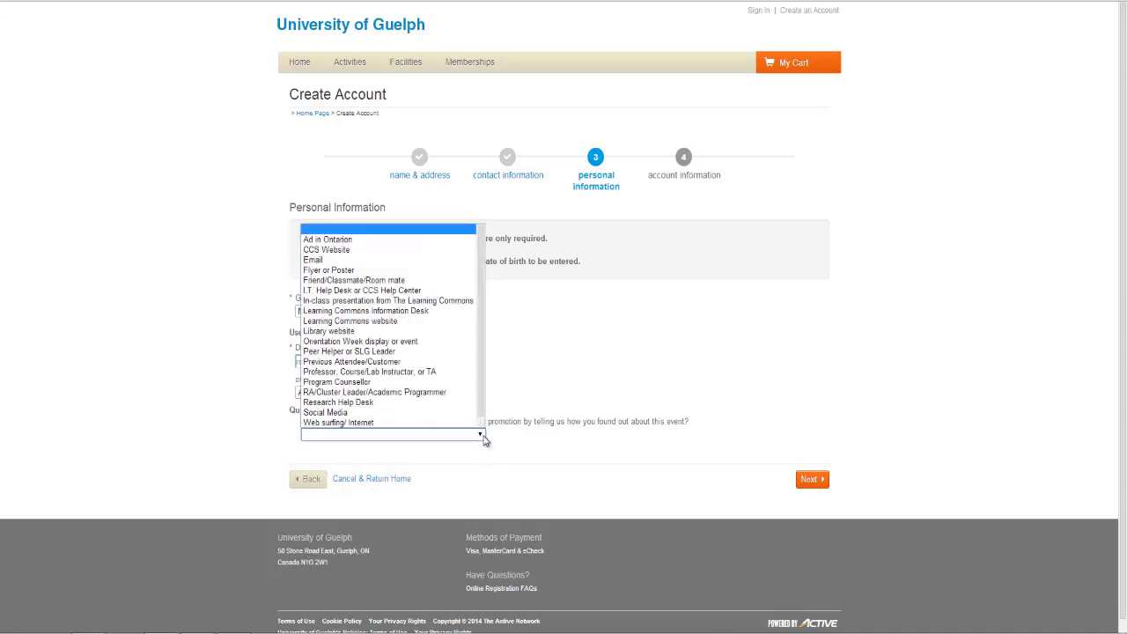
pyautogui.click(549, 382)
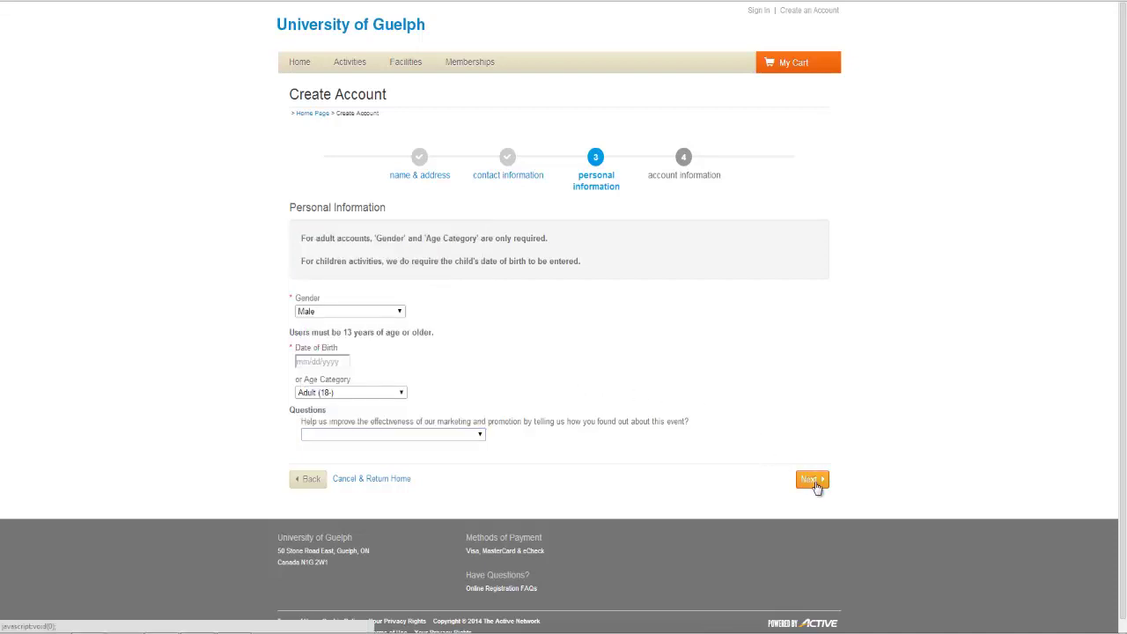
pyautogui.click(816, 486)
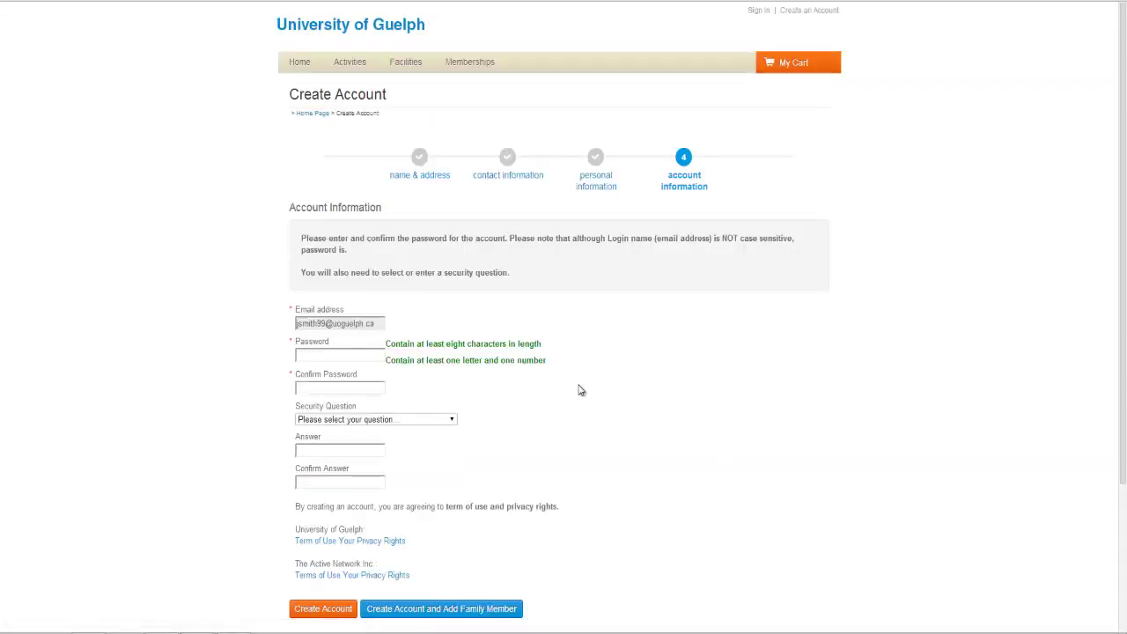
# Step: Enter and confirm the account password
pyautogui.scroll(-1, 580, 390)
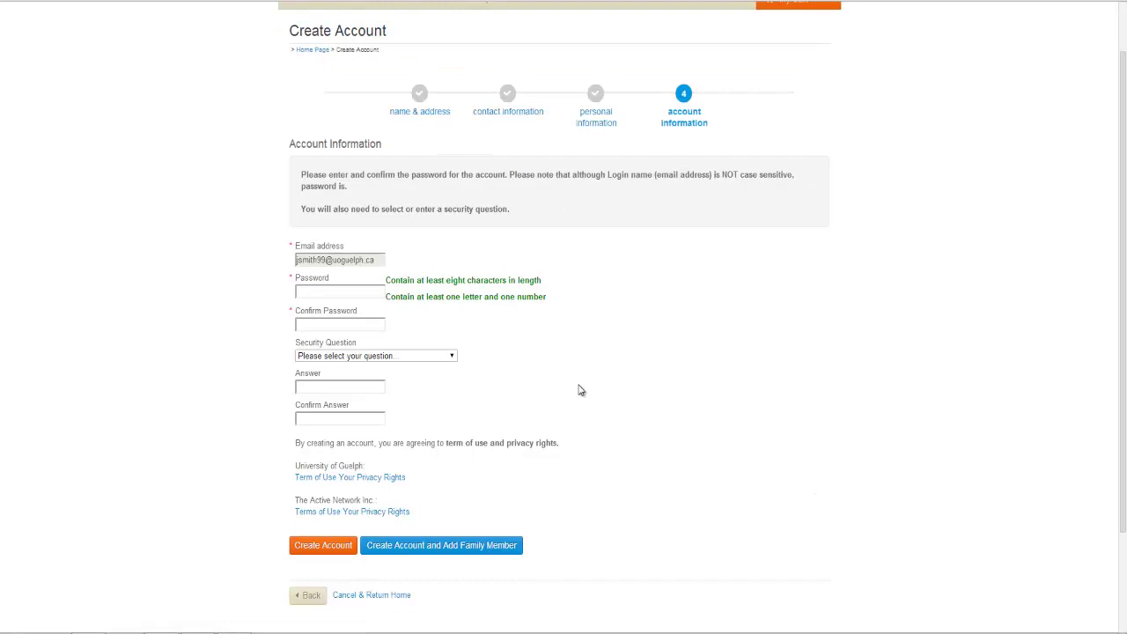
pyautogui.click(361, 292)
pyautogui.write('••')
pyautogui.write('•••••••••')
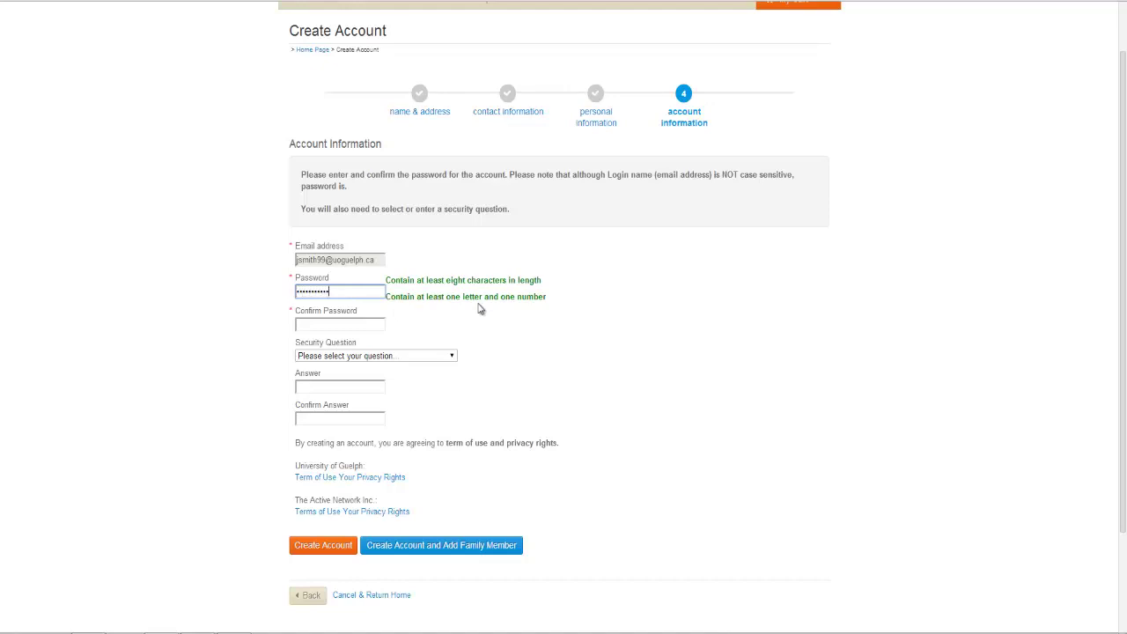
pyautogui.press('Tab')
pyautogui.write('•••')
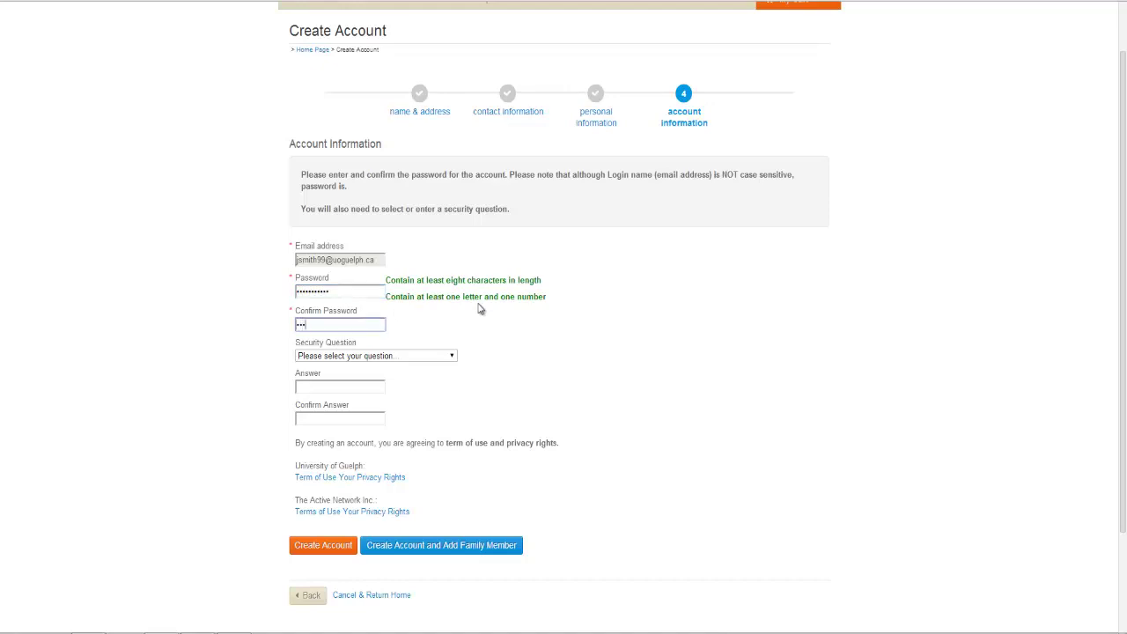
pyautogui.write('••••••••')
pyautogui.click(451, 356)
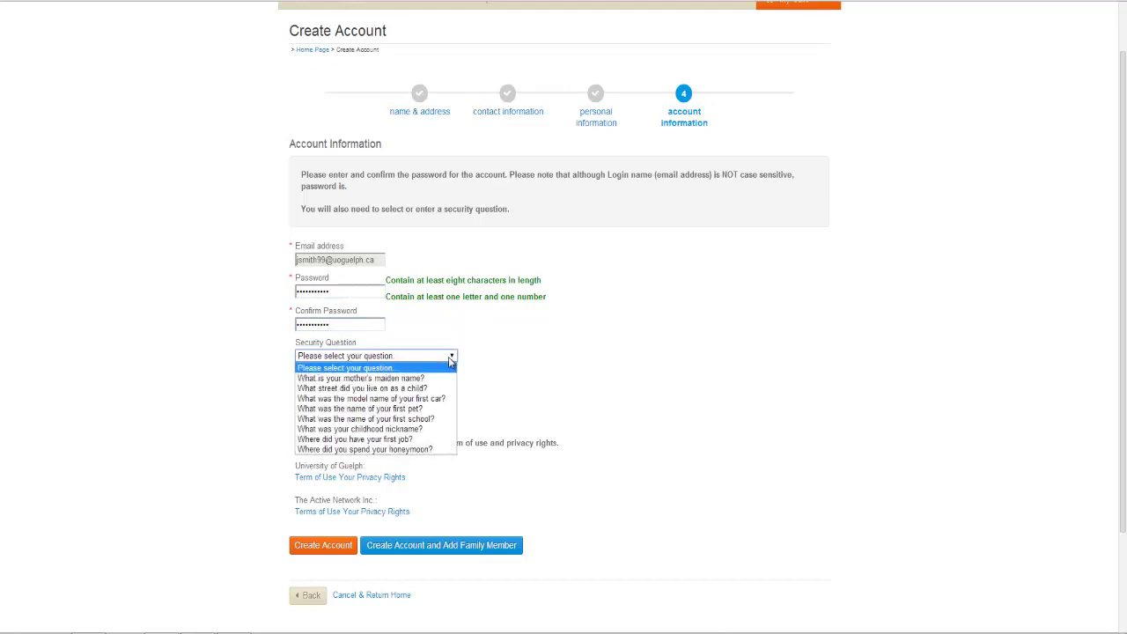
pyautogui.click(447, 388)
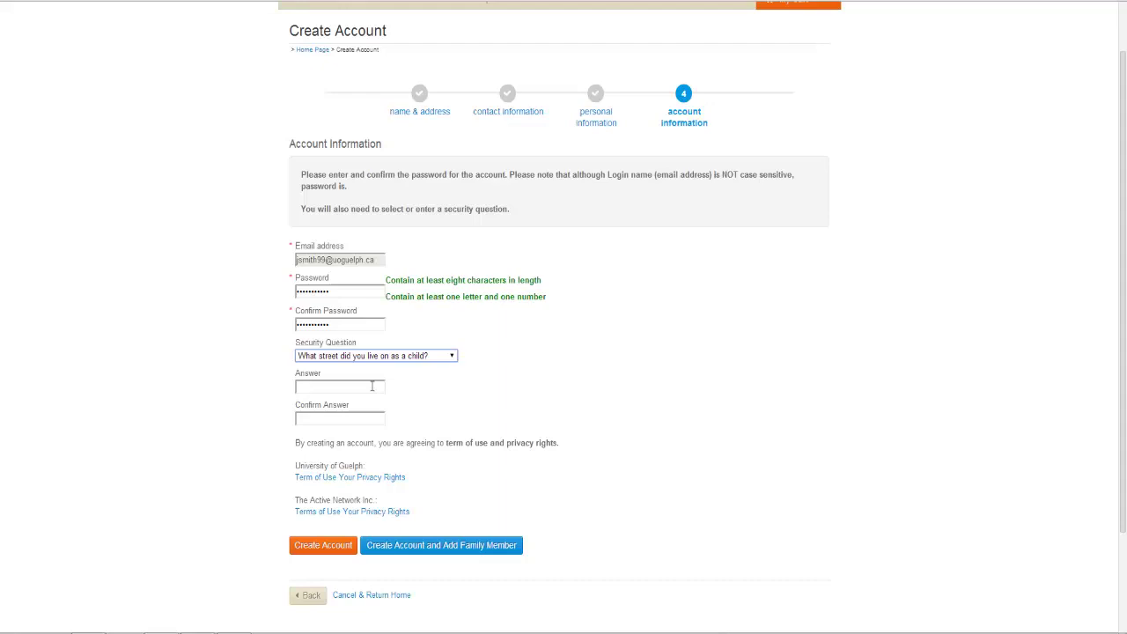
pyautogui.click(361, 388)
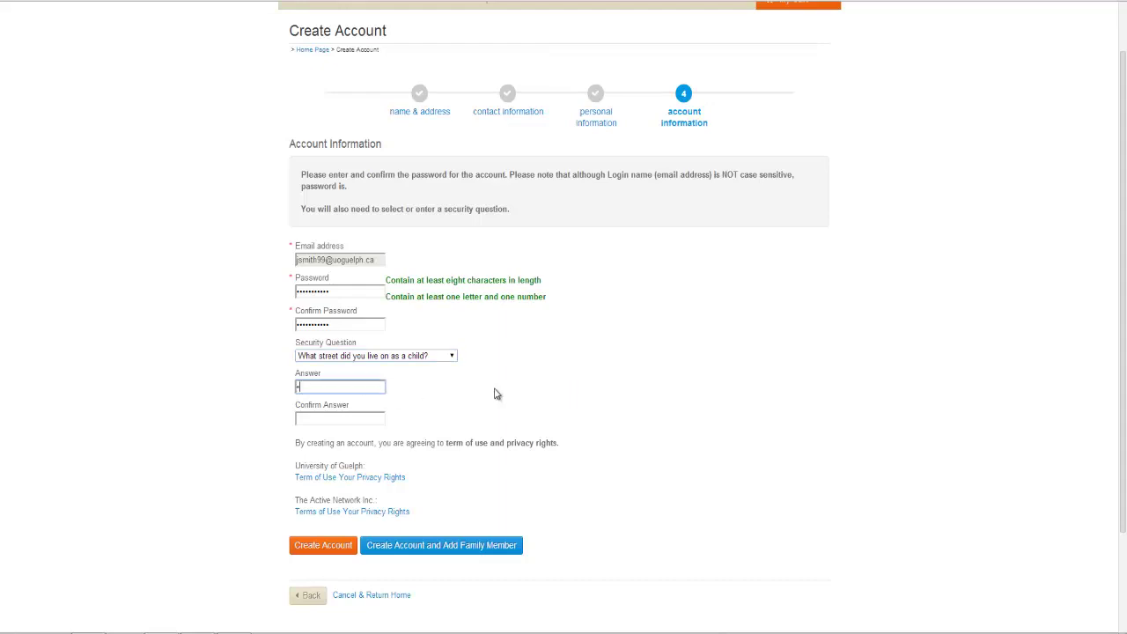
pyautogui.click(376, 418)
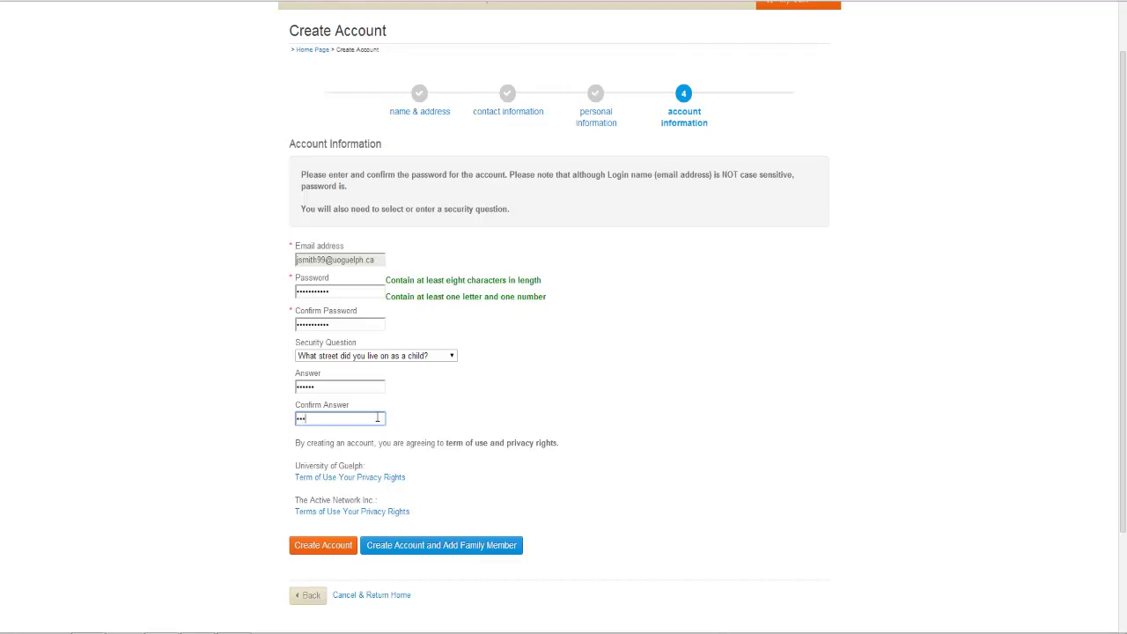
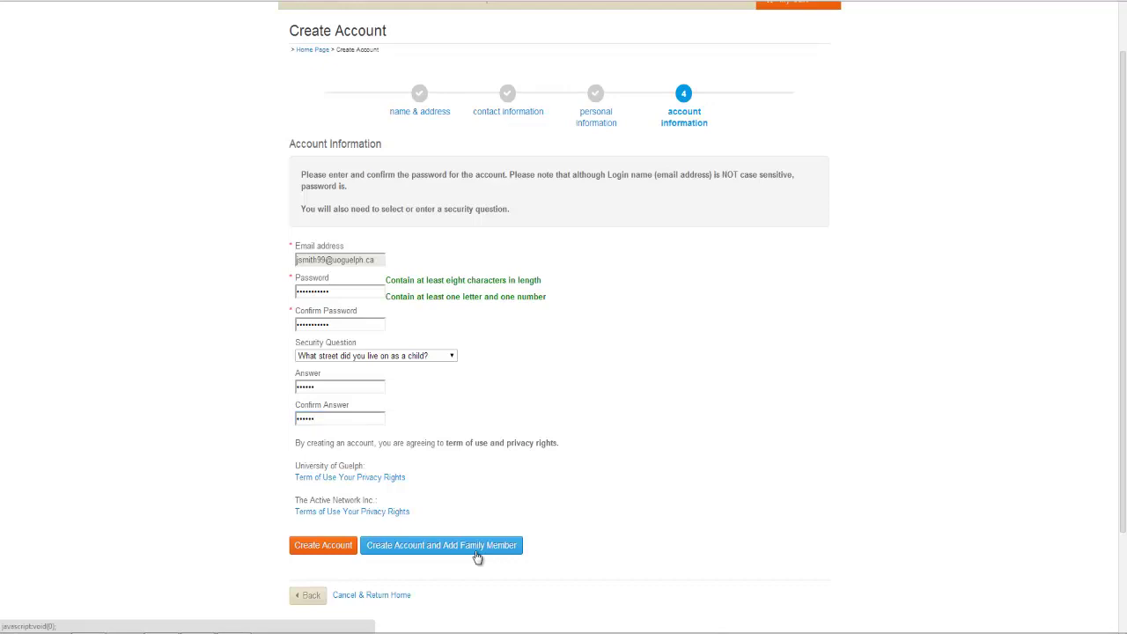
pyautogui.click(476, 550)
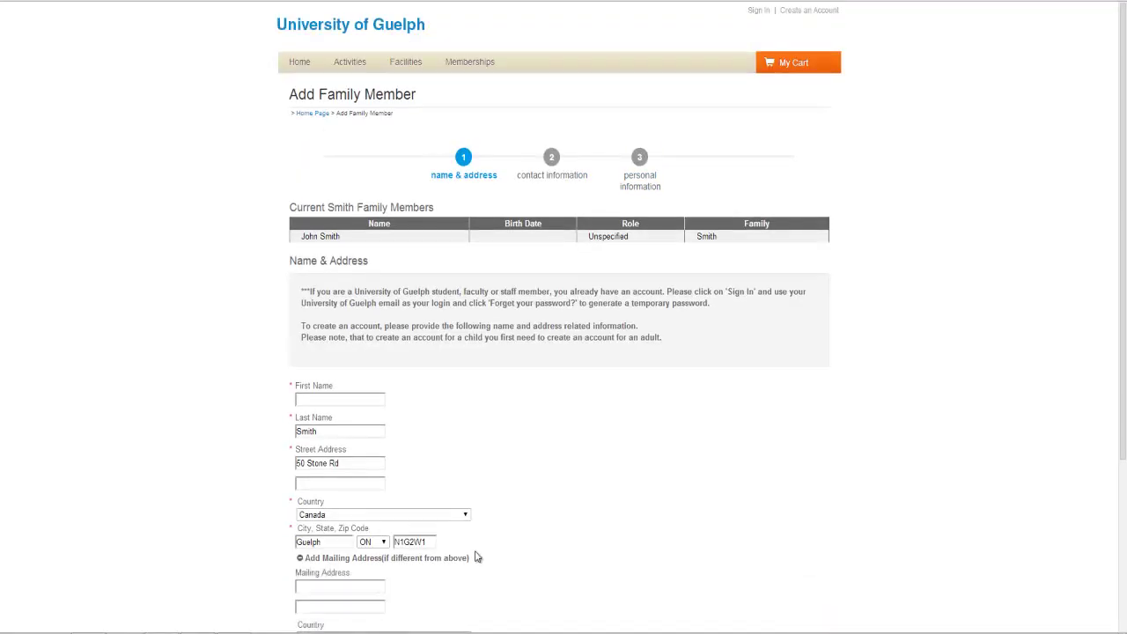
# Step: Enter Matthew as the family member's first name and go to contact information
pyautogui.scroll(-1, 521, 457)
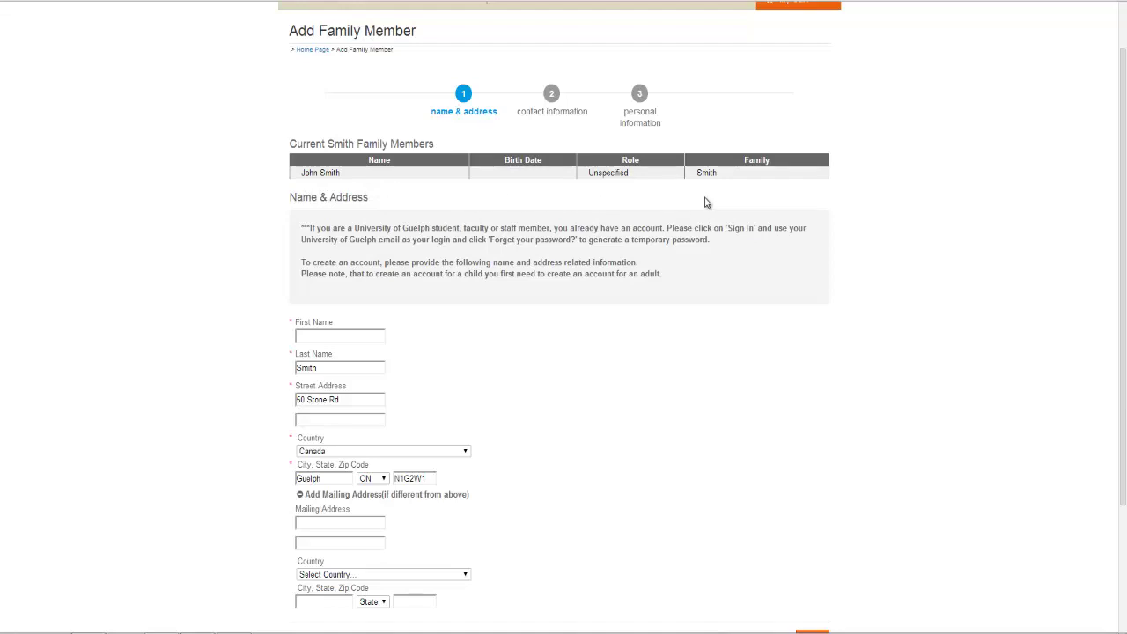
pyautogui.click(335, 336)
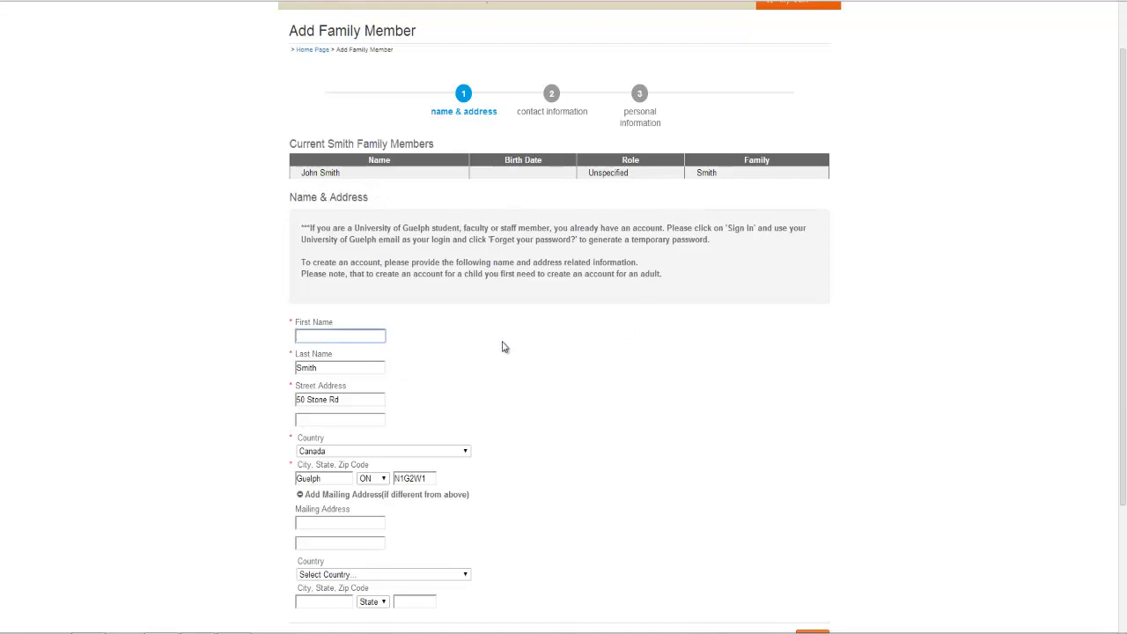
pyautogui.write('Matt')
pyautogui.write('hew')
pyautogui.scroll(-1, 608, 420)
pyautogui.click(804, 578)
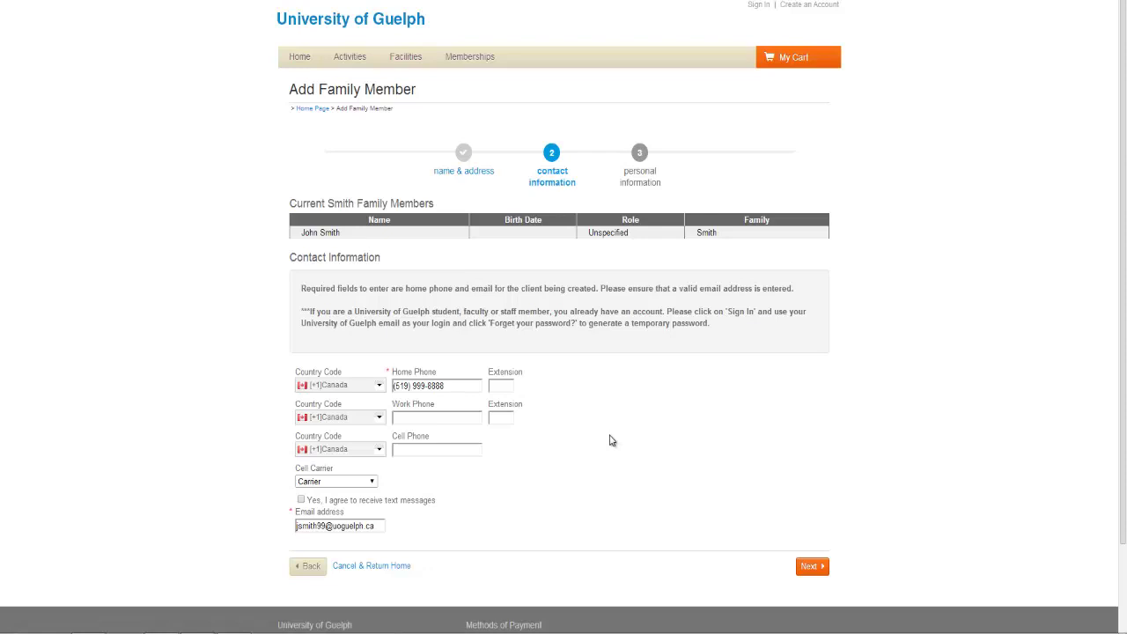
# Step: Move on to Matthew's personal information and set his gender to Male
pyautogui.click(808, 570)
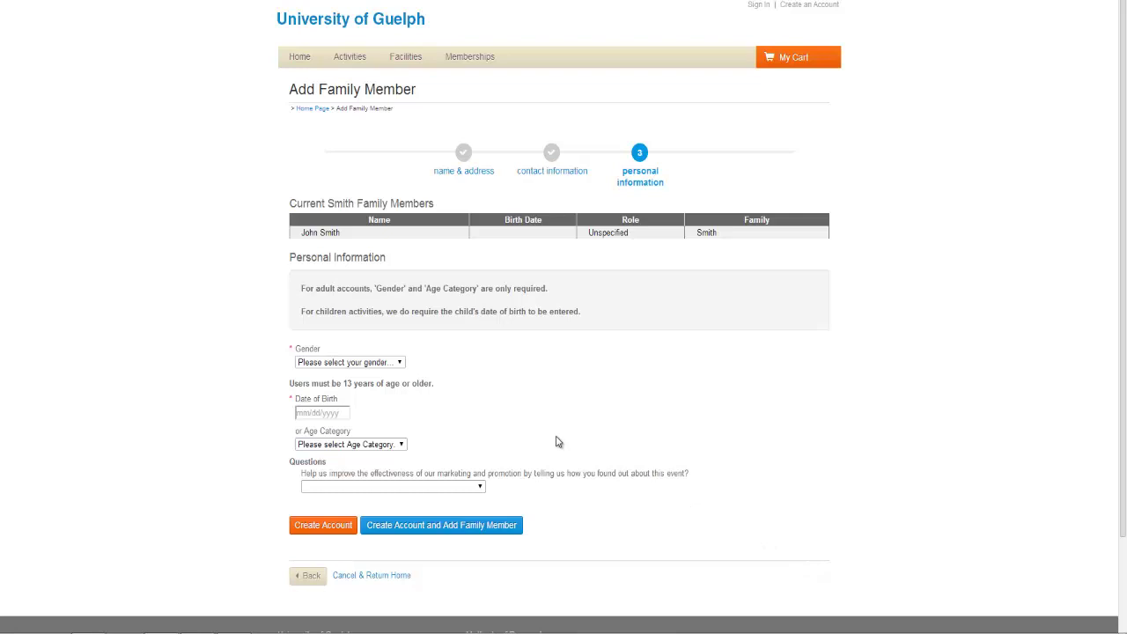
pyautogui.click(379, 362)
pyautogui.click(378, 384)
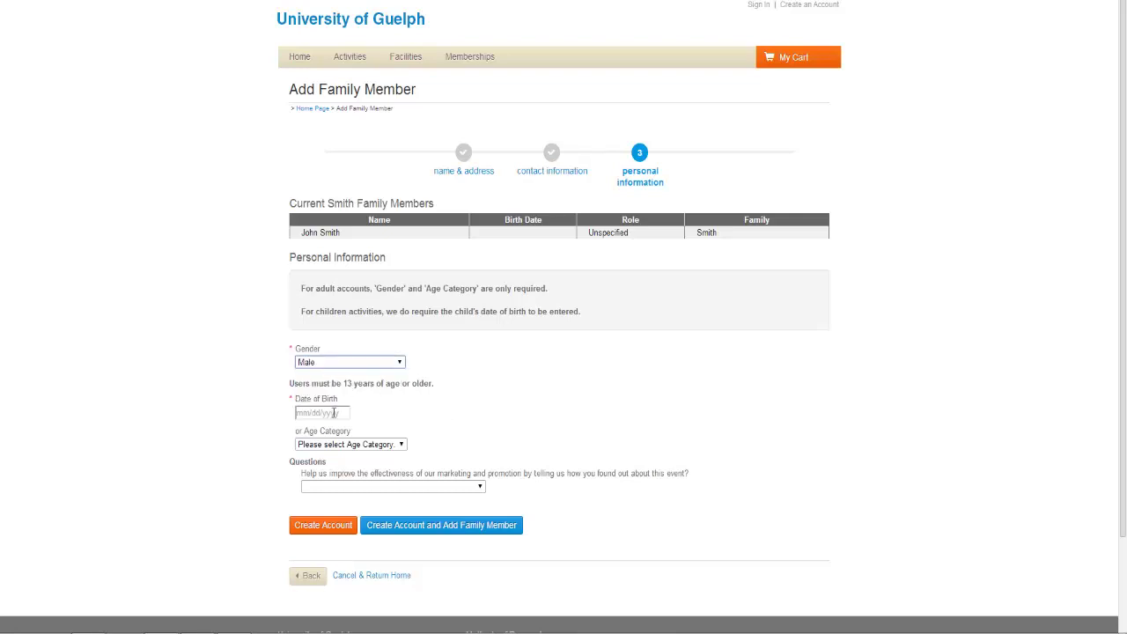
pyautogui.click(334, 413)
pyautogui.click(412, 433)
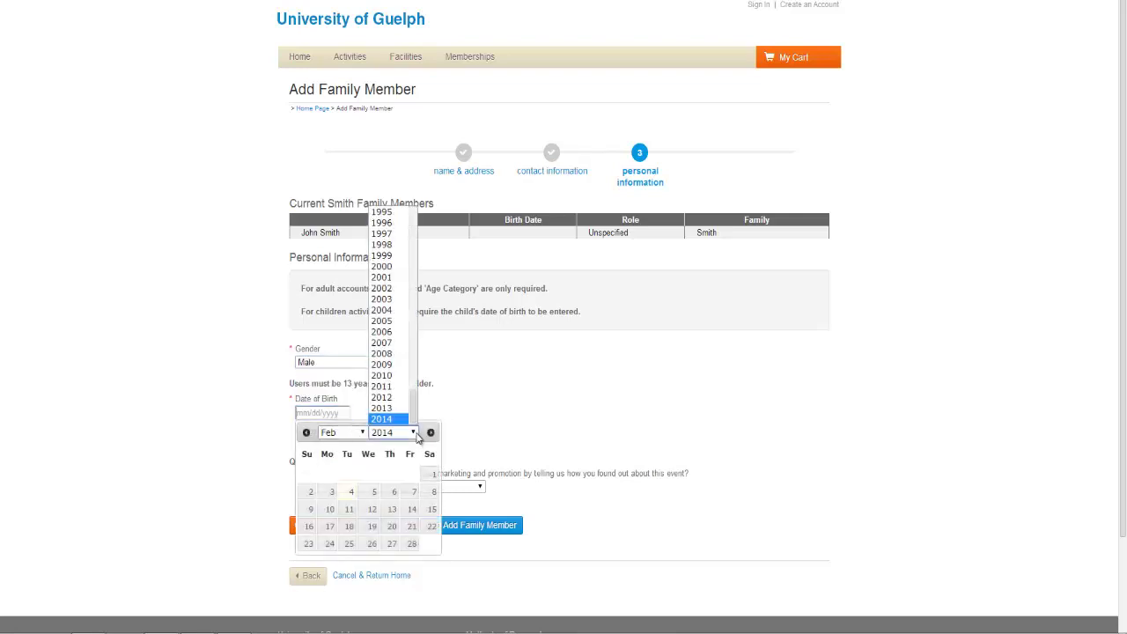
pyautogui.click(385, 310)
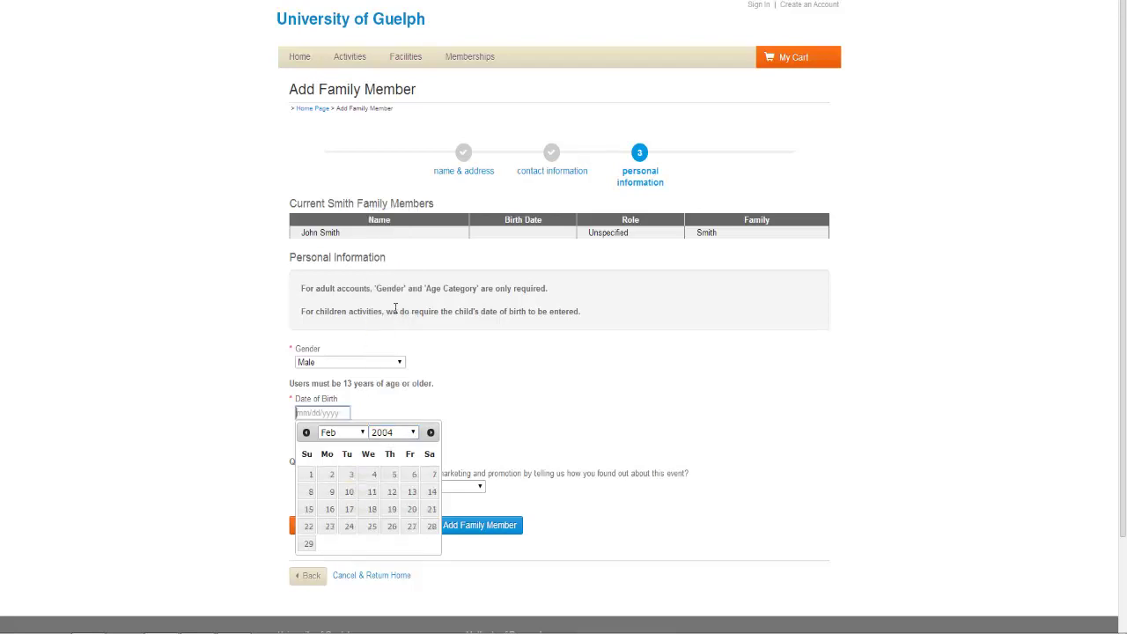
pyautogui.click(374, 474)
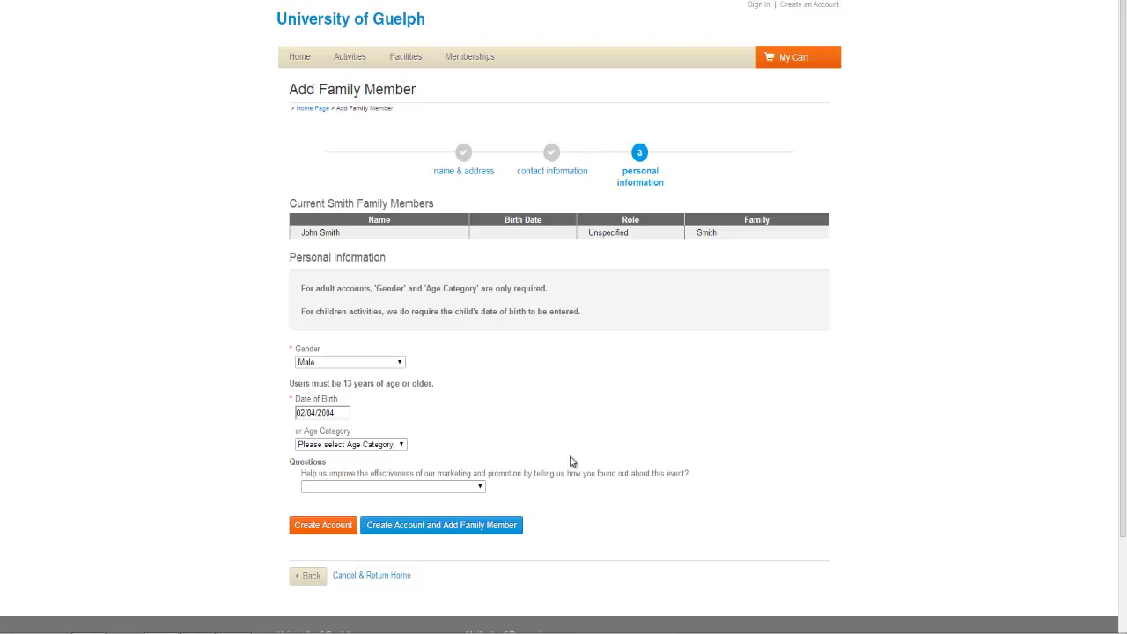
pyautogui.click(345, 532)
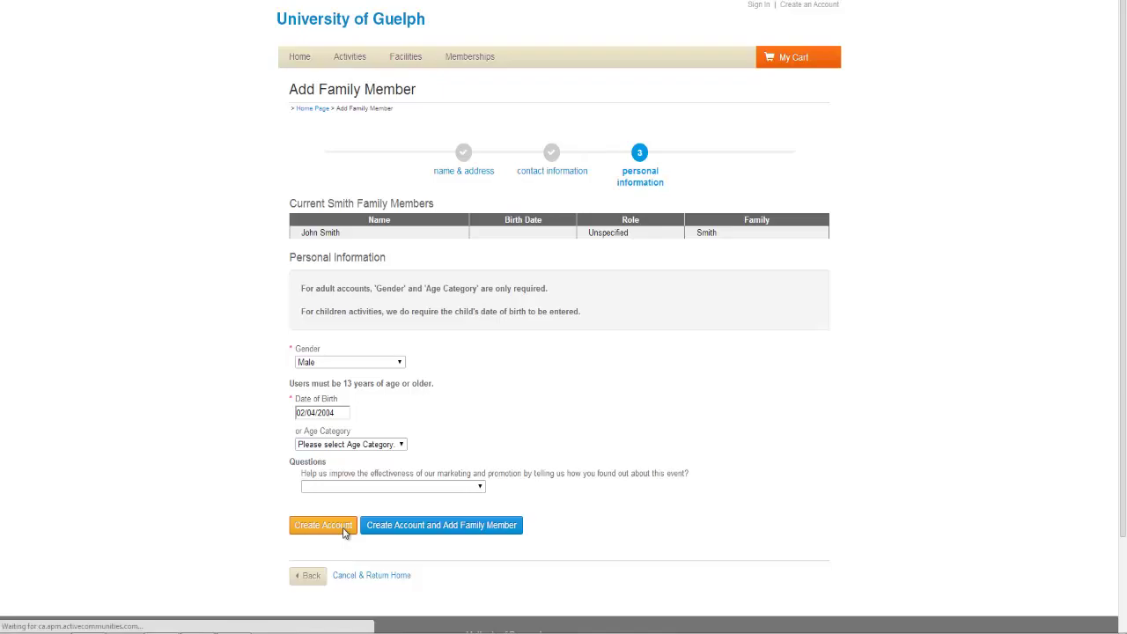